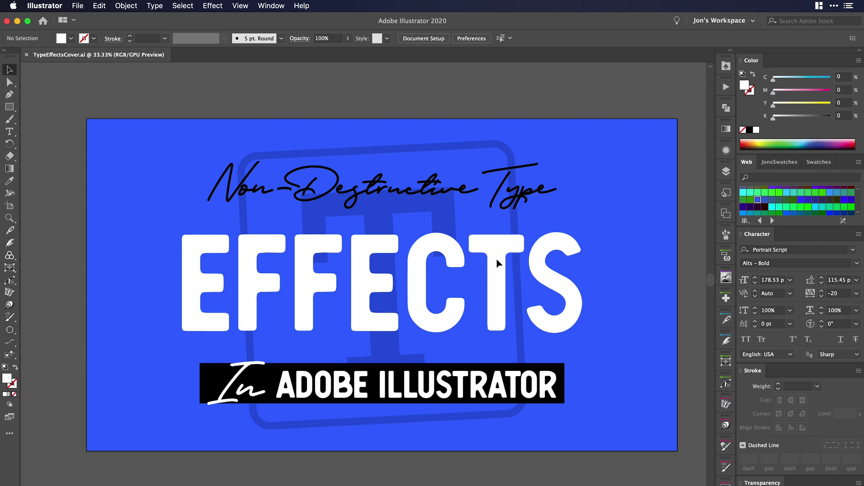
Select the EFFECTS headline text object, undoing an accidental text replacement.
left_click(497, 263)
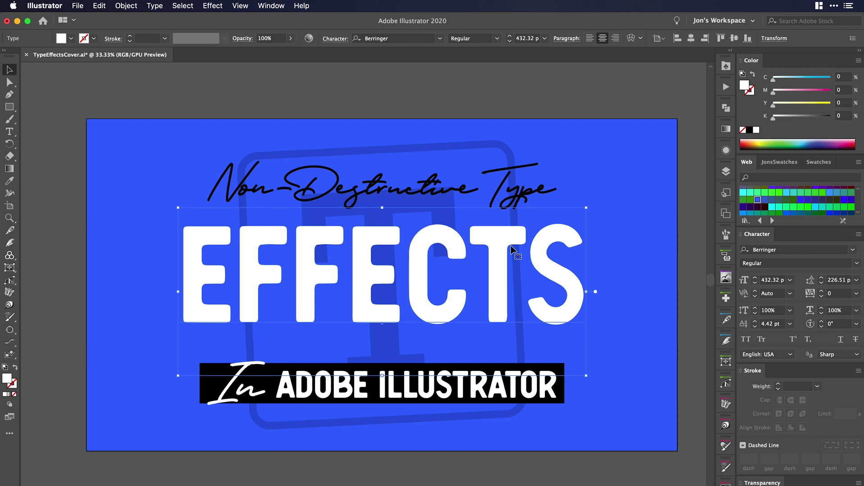
key("Return")
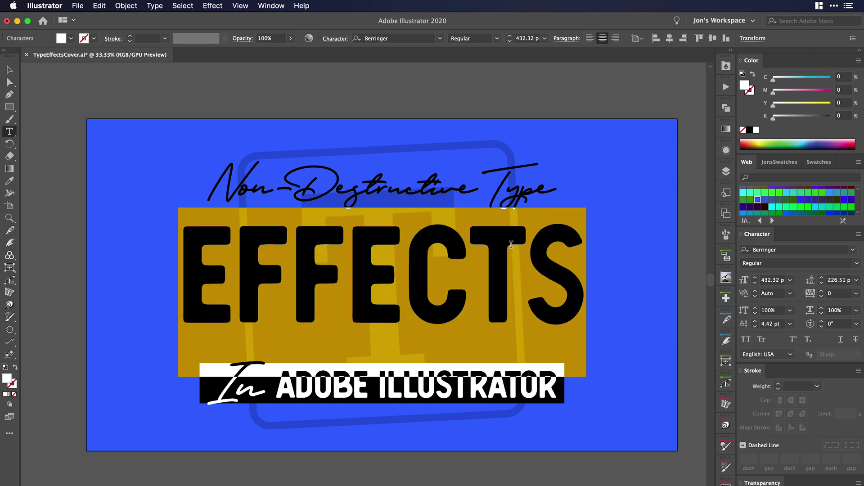
type("TEXT")
key("Escape")
key("super+z")
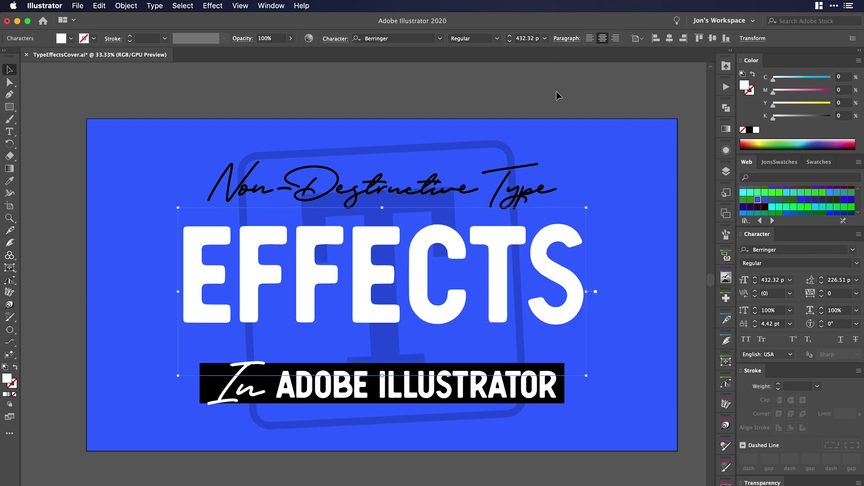
left_click(556, 94)
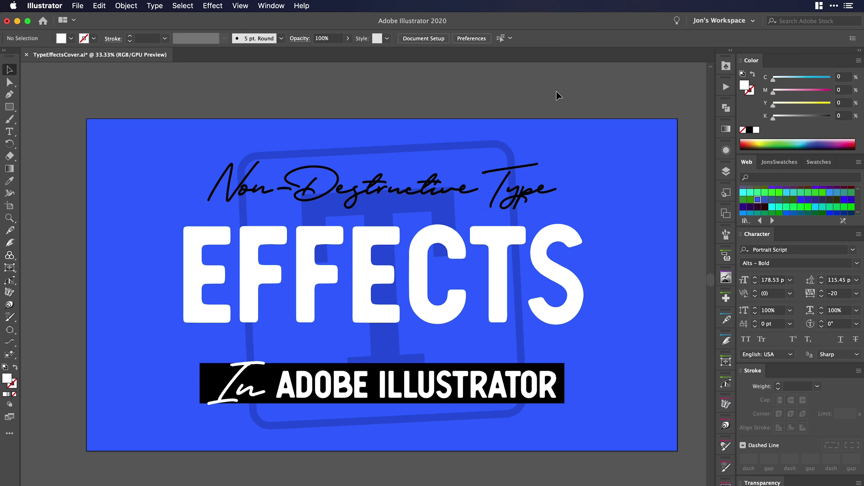
left_click(483, 261)
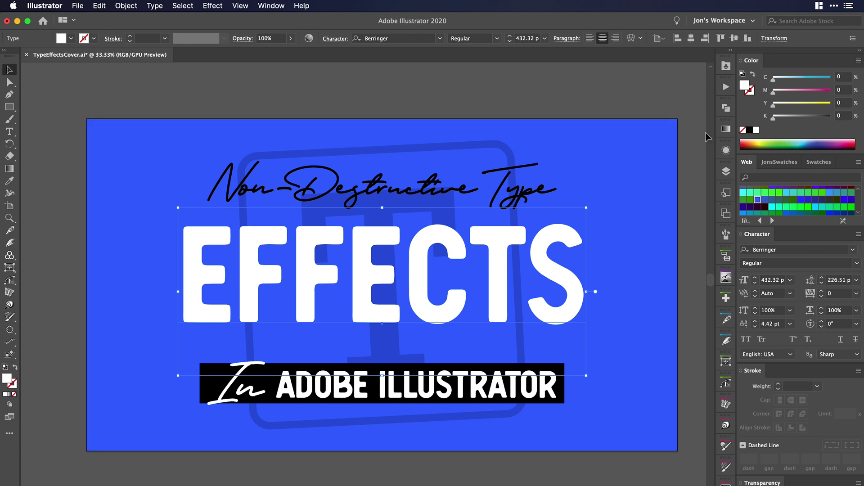
In the Appearance panel, set the characters' fill to None and add an object-level fill.
left_click(725, 150)
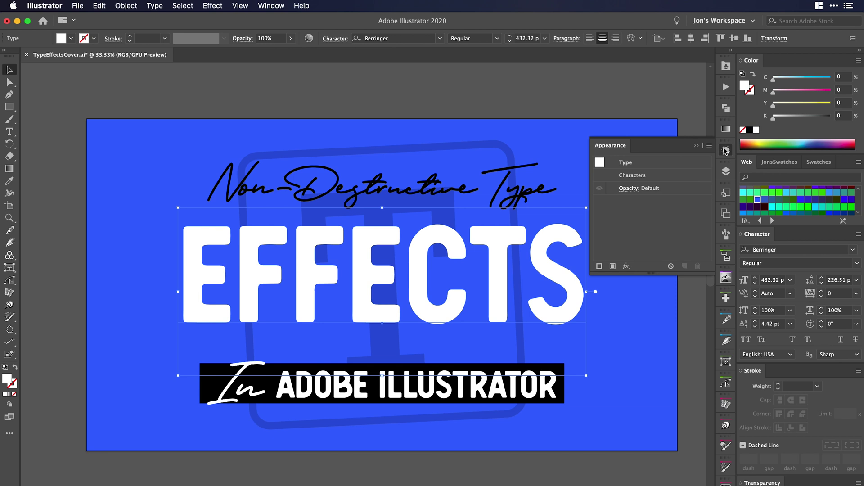
left_click(280, 4)
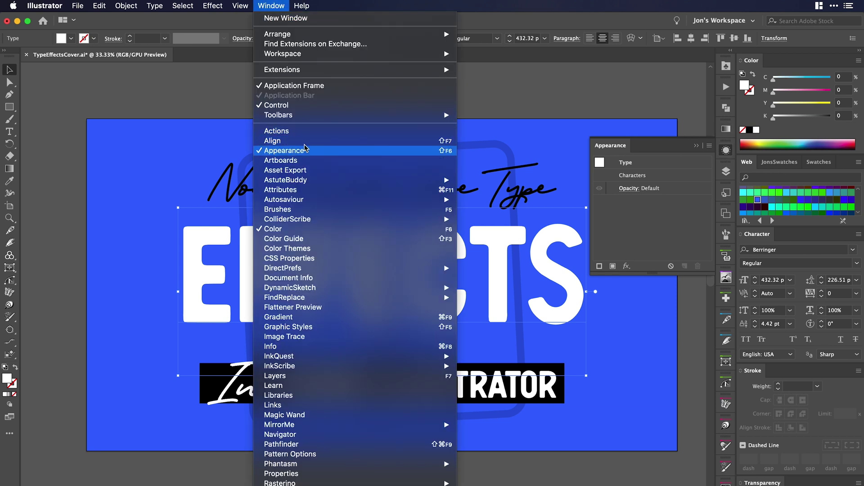
left_click(628, 219)
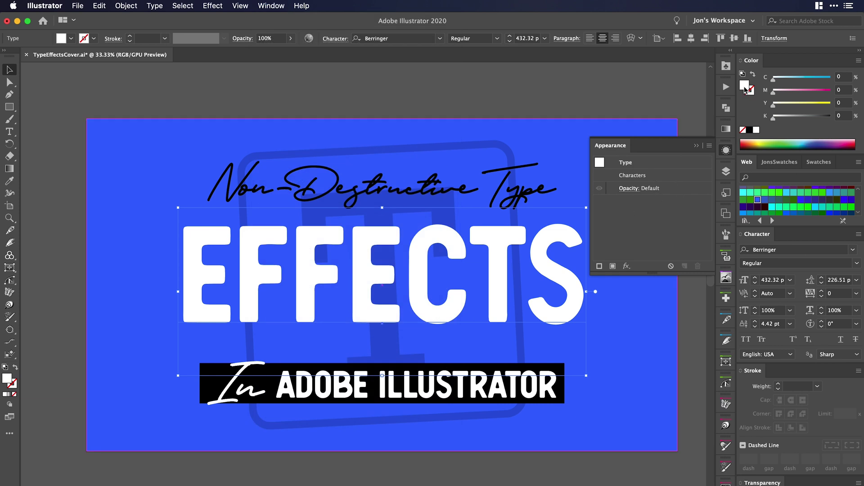
left_click(743, 130)
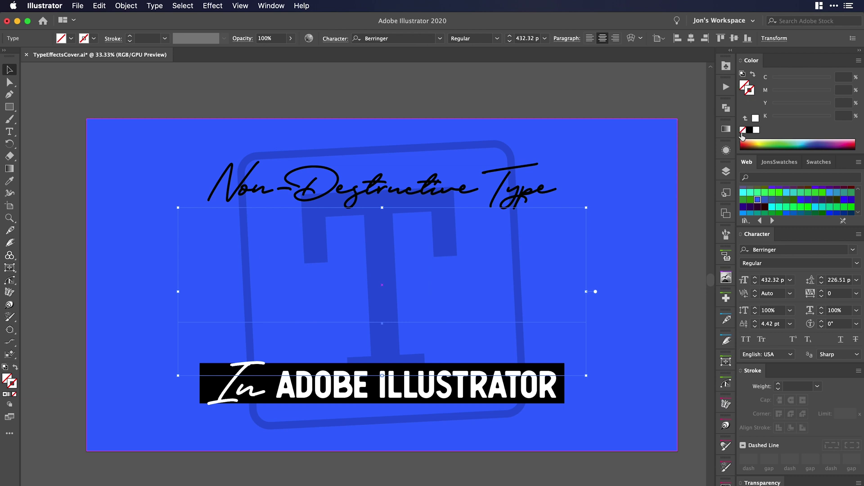
left_click(725, 153)
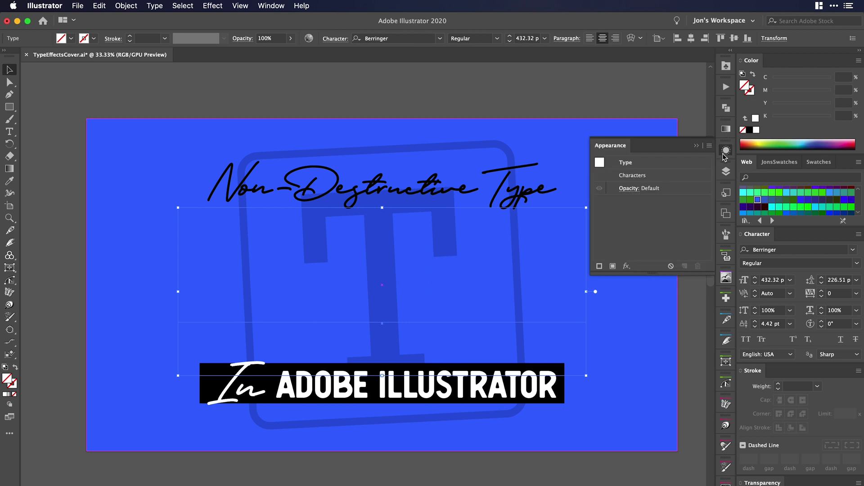
left_click(612, 267)
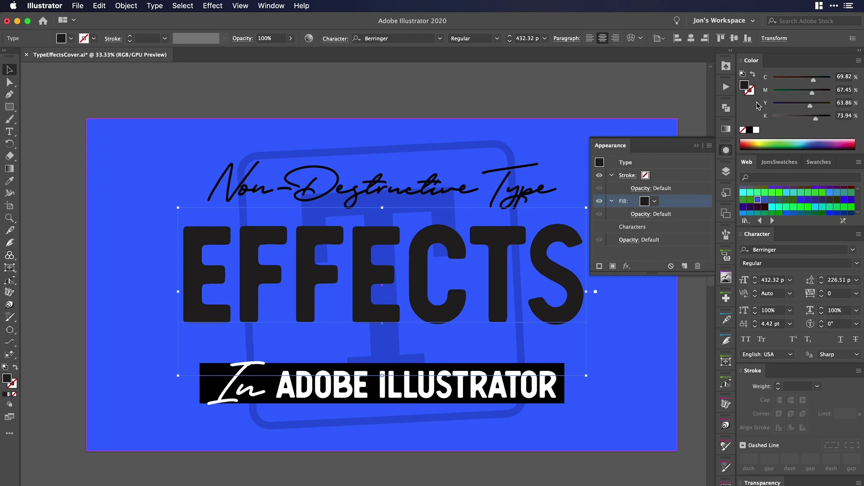
Make the new fill white and give the headline a black stroke.
left_click(757, 131)
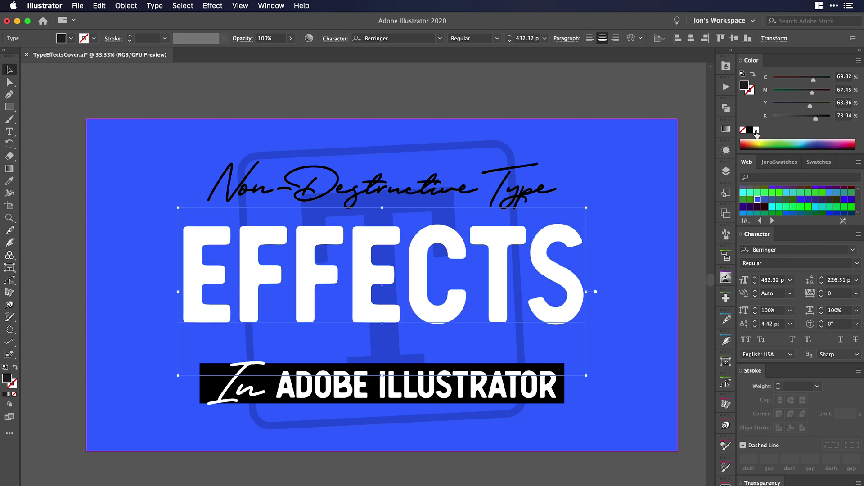
left_click(726, 151)
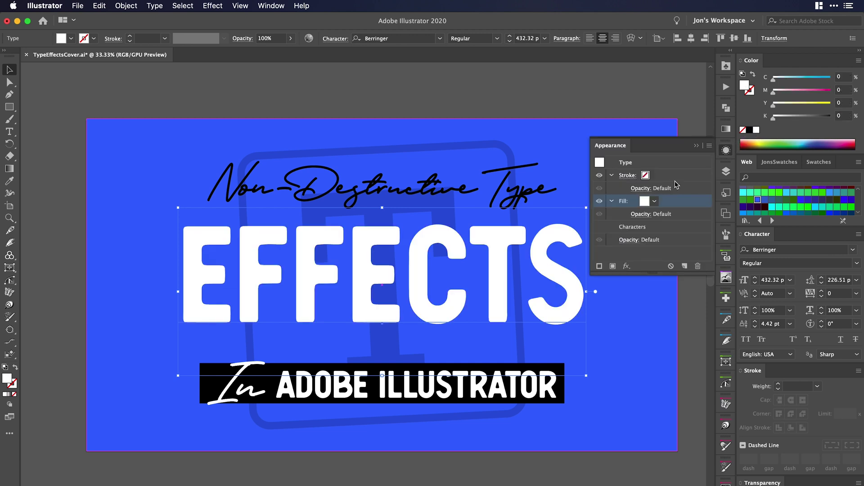
left_click(672, 178)
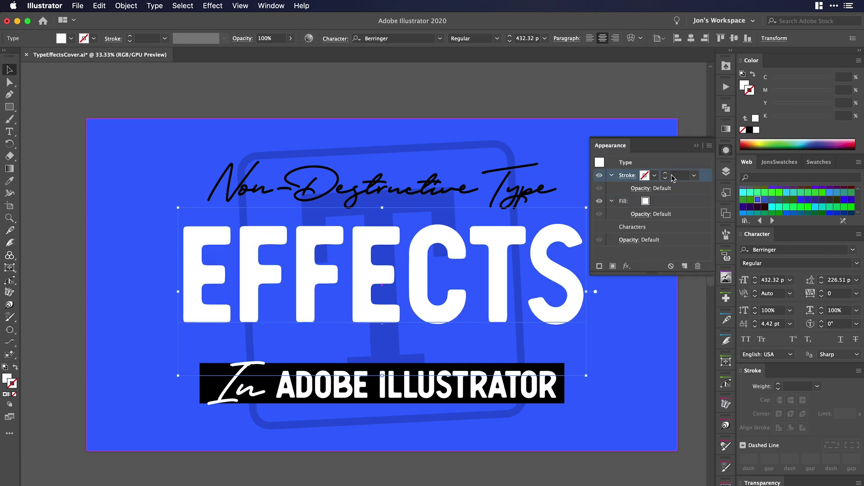
left_click(750, 130)
Float the Appearance panel and raise the stroke weight to 13 pt.
left_click(726, 151)
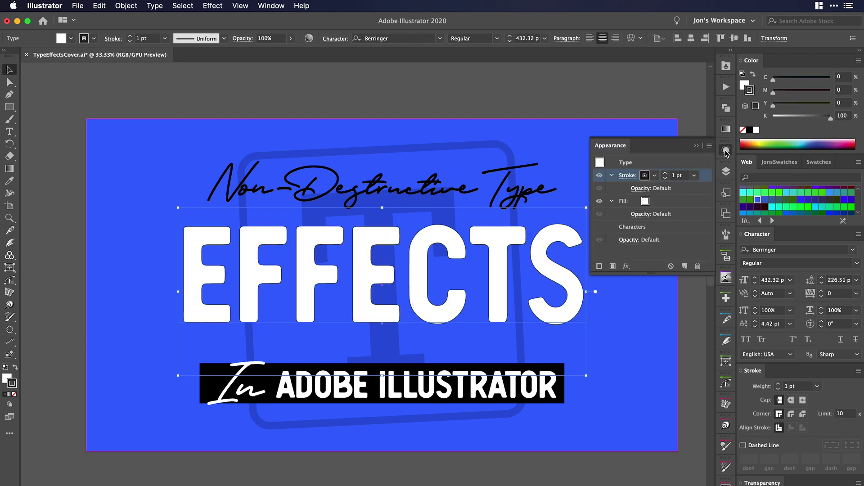
left_click_drag(627, 150, 668, 71)
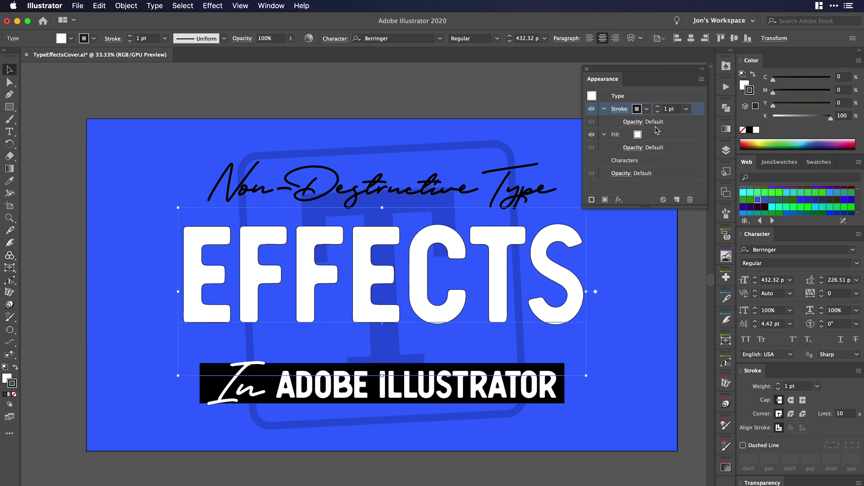
left_click(657, 106)
left_click(657, 107)
left_click(658, 106)
left_click(657, 107)
left_click(661, 107)
left_click(661, 107)
left_click(661, 107)
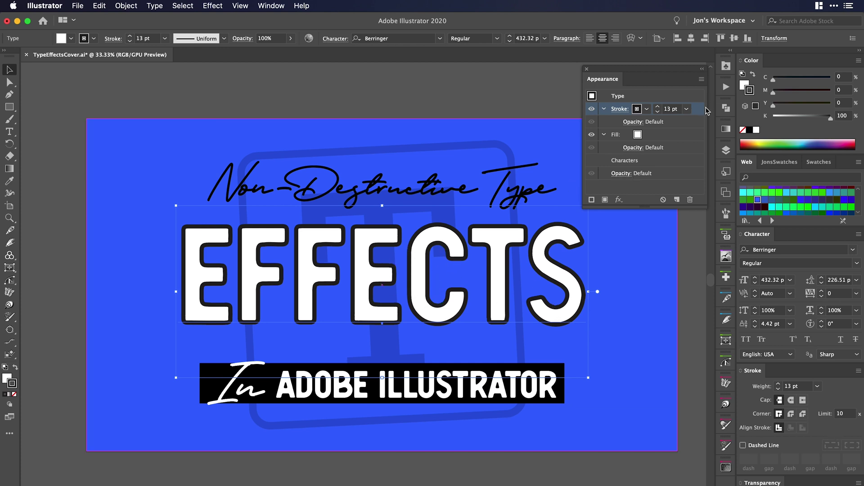
Move the stroke below the fill and thicken it to 20 pt.
mouse_move(701, 110)
left_mouse_down()
mouse_move(694, 127)
mouse_move(693, 110)
left_mouse_up()
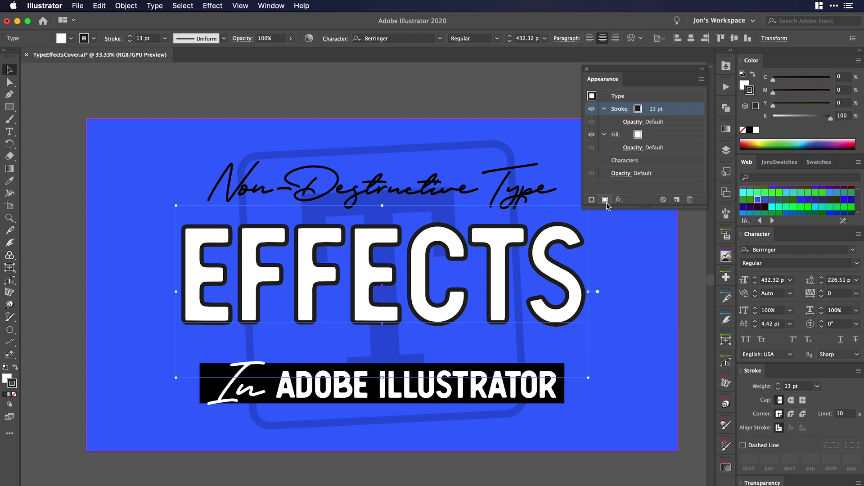
left_click_drag(679, 113, 672, 156)
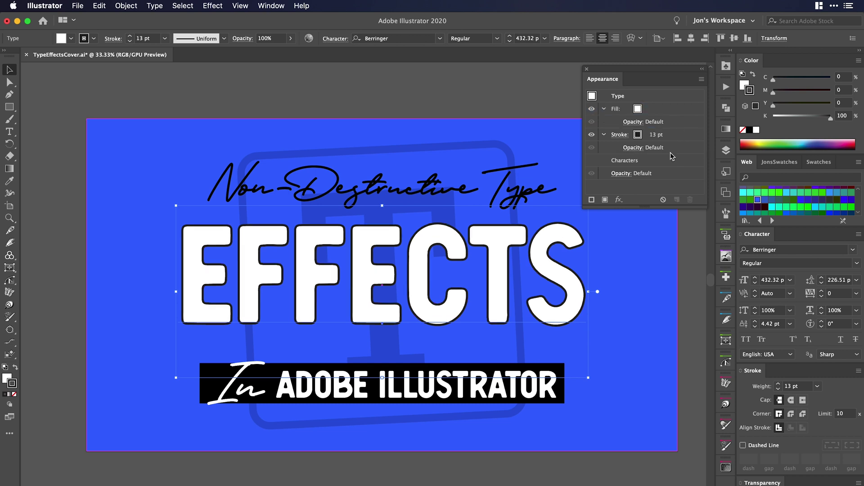
left_click(676, 136)
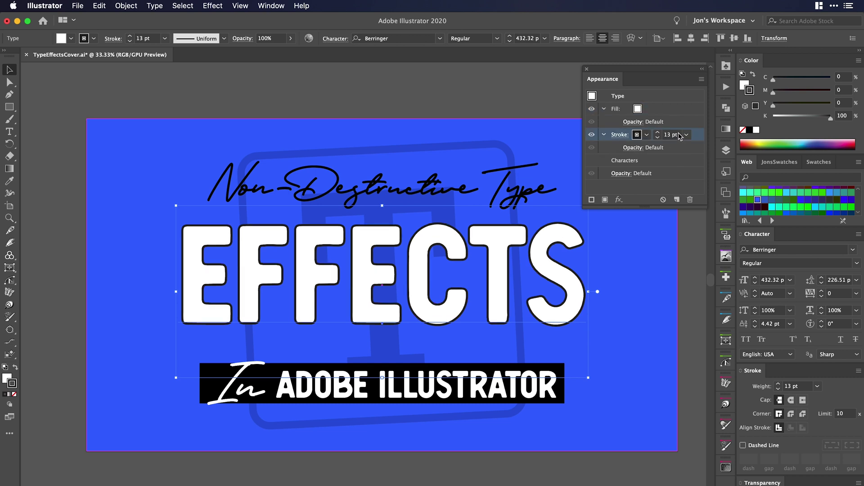
left_click(657, 132)
left_click(657, 132)
left_click(658, 132)
left_click(658, 133)
left_click(658, 133)
left_click(657, 132)
left_click(657, 132)
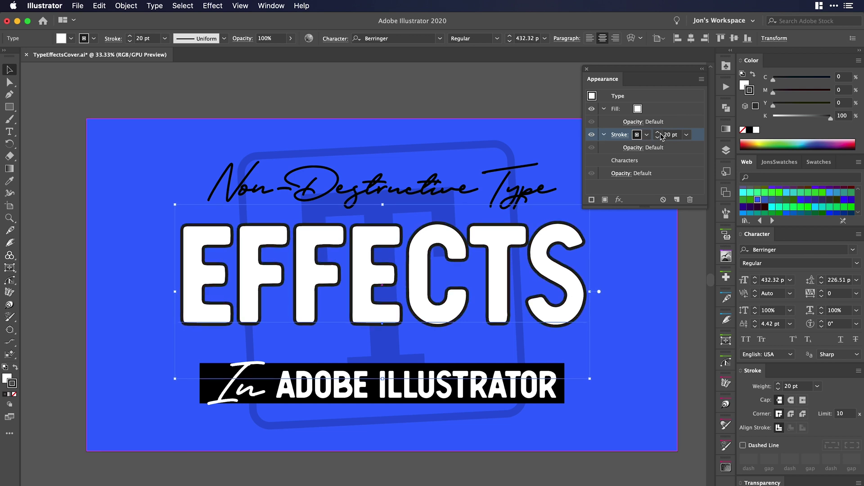
Reselect the EFFECTS headline as an object and duplicate its stroke.
double_click(499, 231)
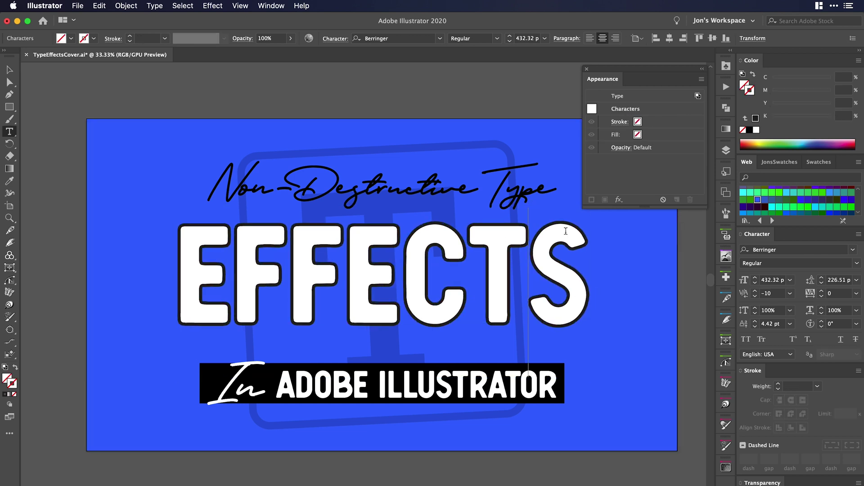
left_click(9, 69)
key("super+shift+a")
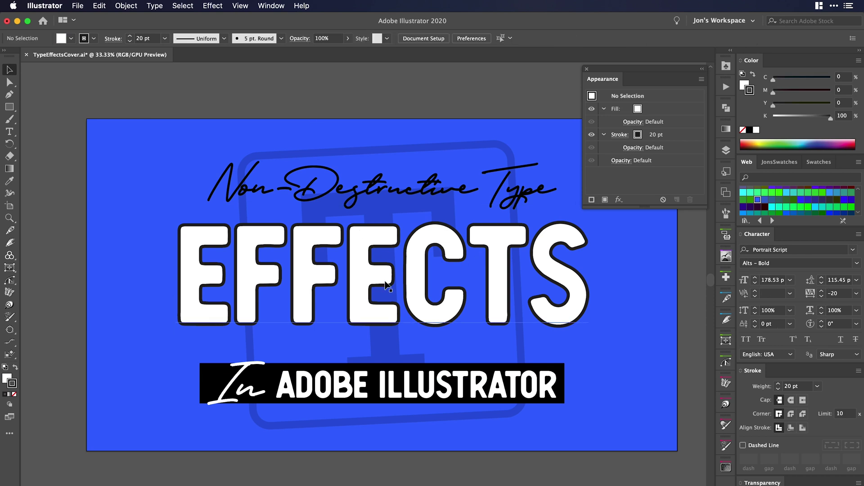
left_click(385, 284)
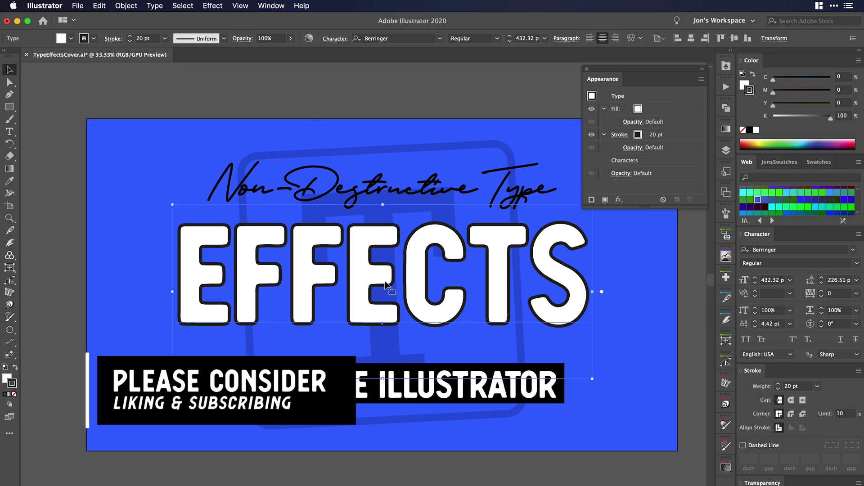
left_click(675, 139)
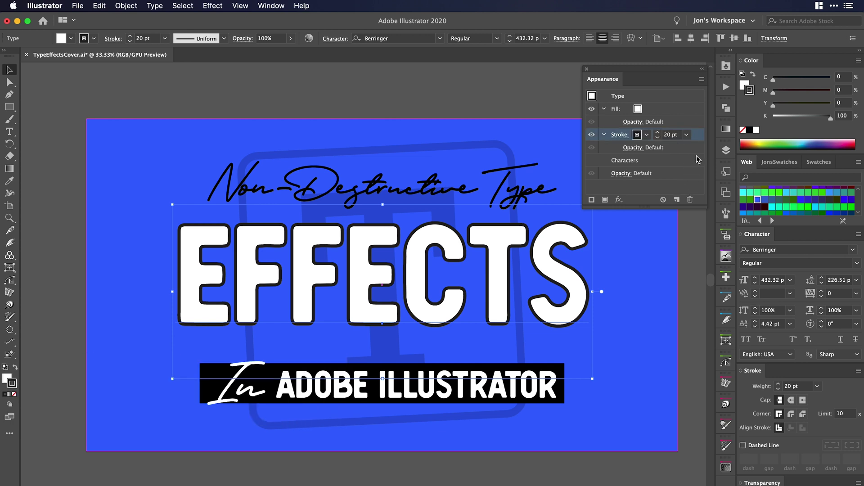
left_click(676, 200)
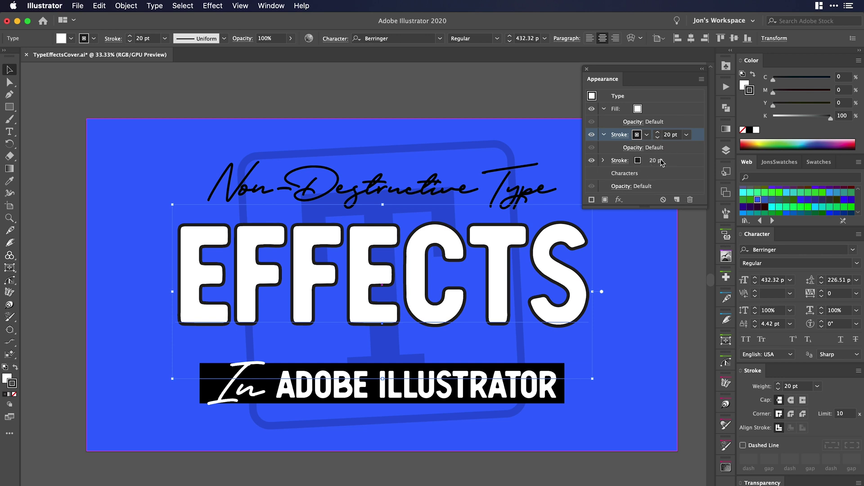
Add a Distort & Transform > Transform effect to the lower duplicated stroke.
left_click(675, 166)
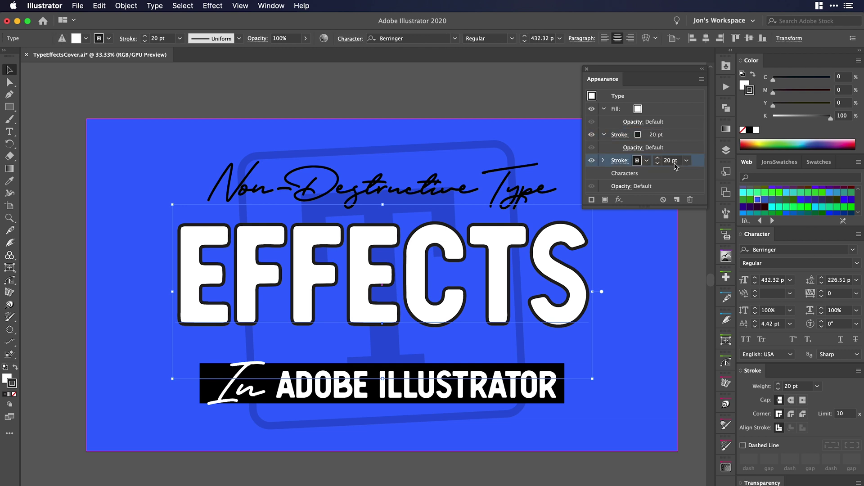
left_click(619, 200)
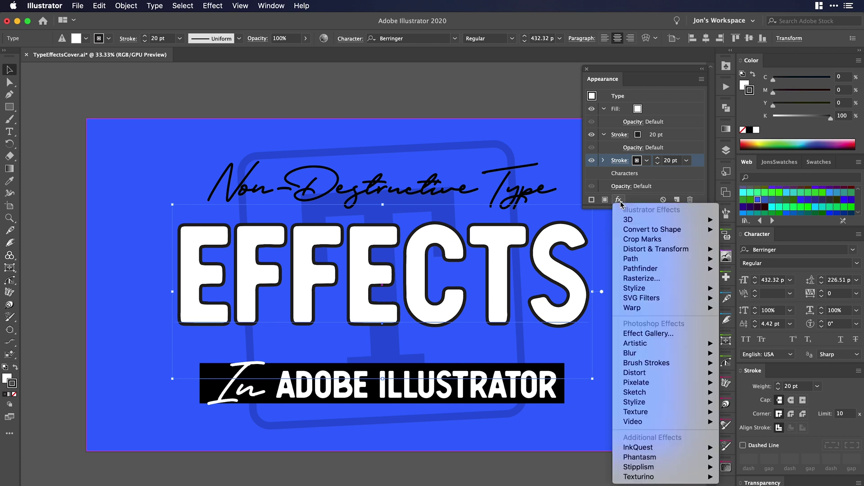
mouse_move(632, 250)
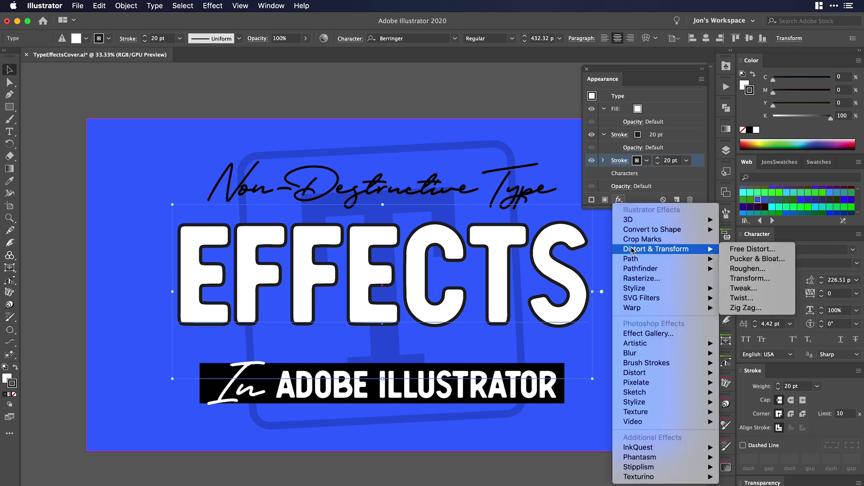
left_click(751, 278)
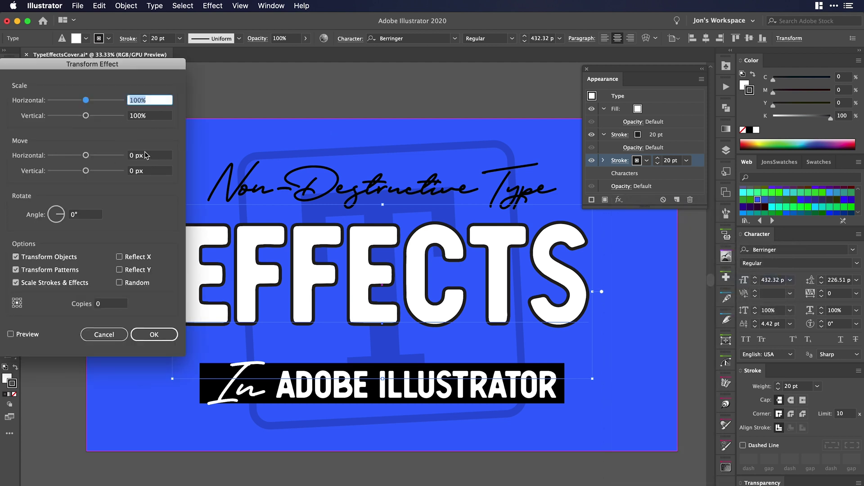
Set the Transform move to 1 px both ways, 10 copies, with Preview on.
left_click(130, 156)
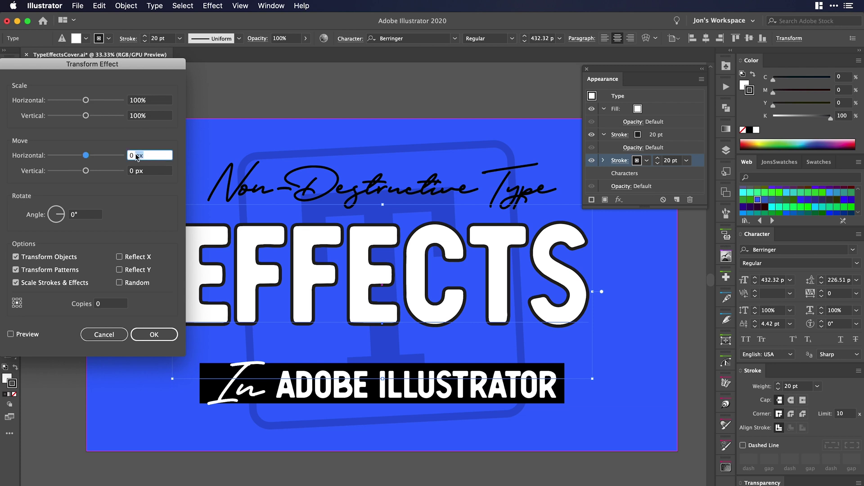
type("1")
key("Tab")
type("1")
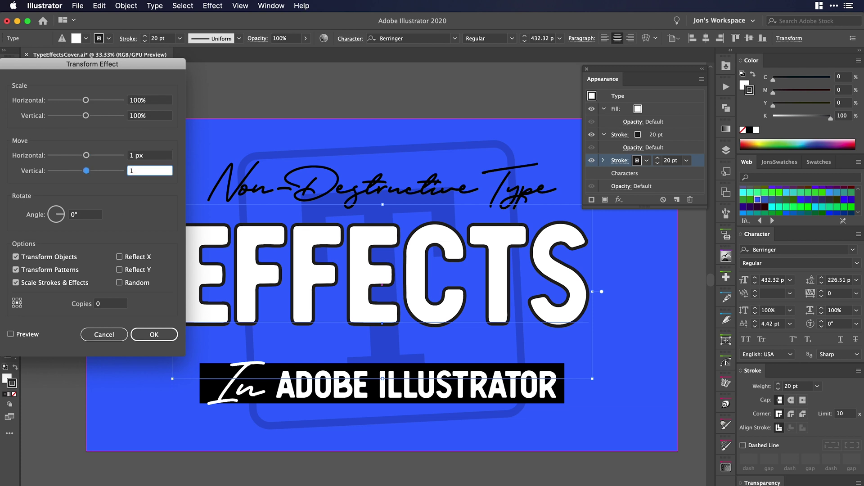
left_click(112, 303)
type("10")
left_click(10, 333)
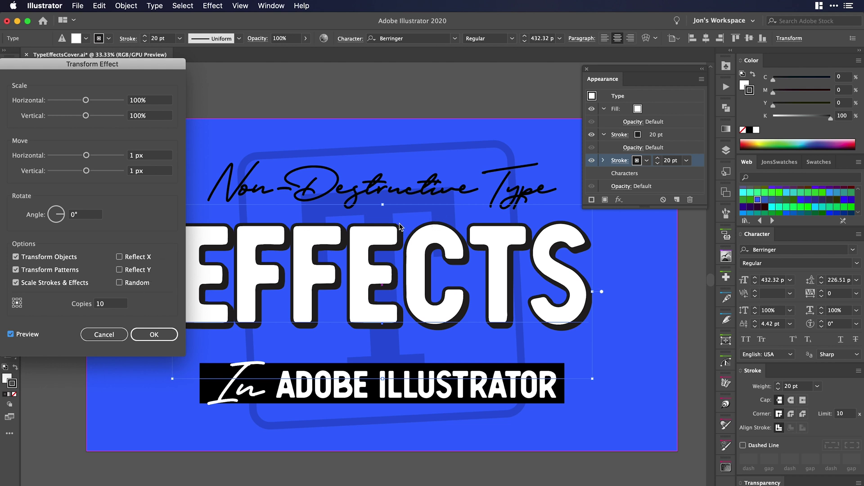
Correct the Transform offset to 1 px horizontal and 2 px vertical.
left_click(139, 156)
type("1")
key("Tab")
type("2")
left_click(144, 155)
double_click(144, 154)
type("2")
key("Tab")
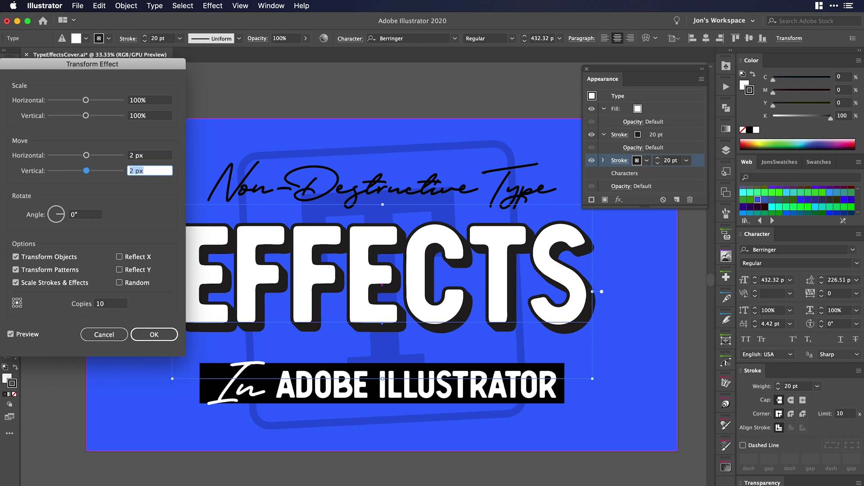
key("shift+Tab")
type("1")
key("Tab")
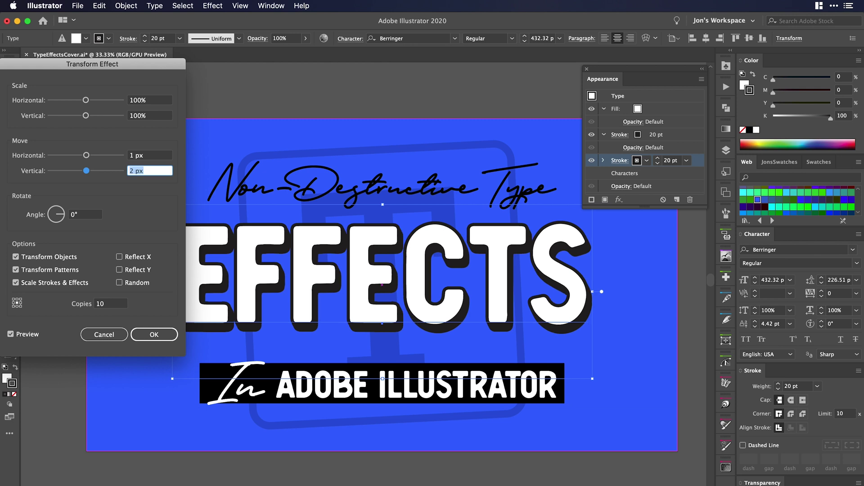
Apply the Transform shadow and retype the headline as FULLY EDITABLE.
left_click(154, 334)
left_click(338, 92)
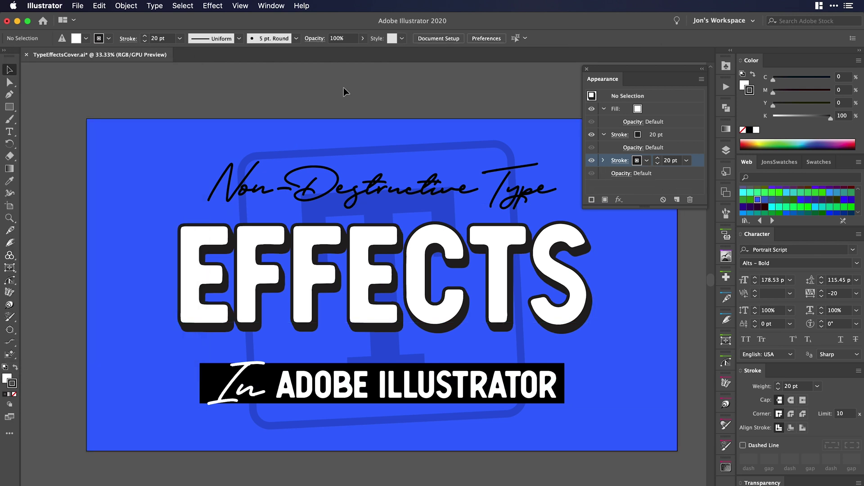
double_click(347, 270)
type("FU")
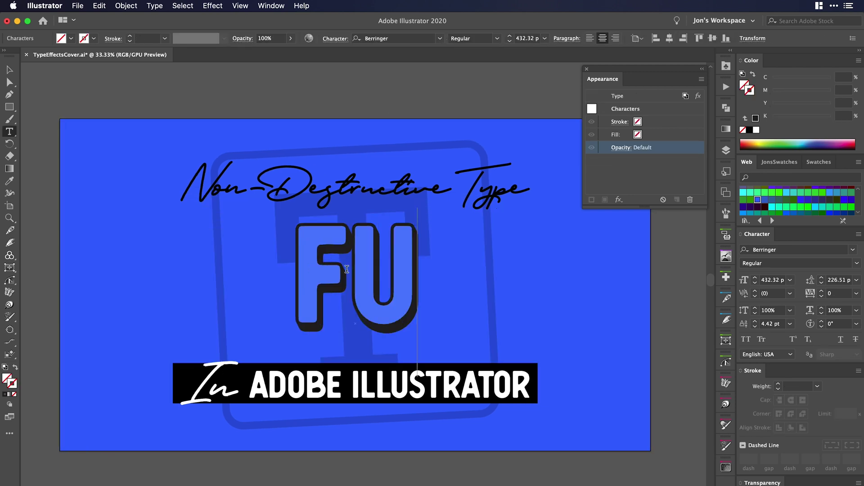
type("LLY EDITAB:E")
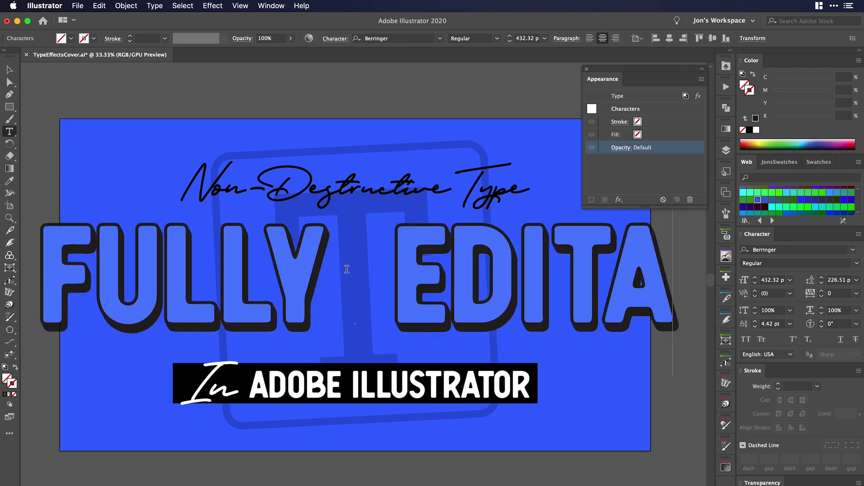
key("BackSpace")
key("BackSpace")
type("LE")
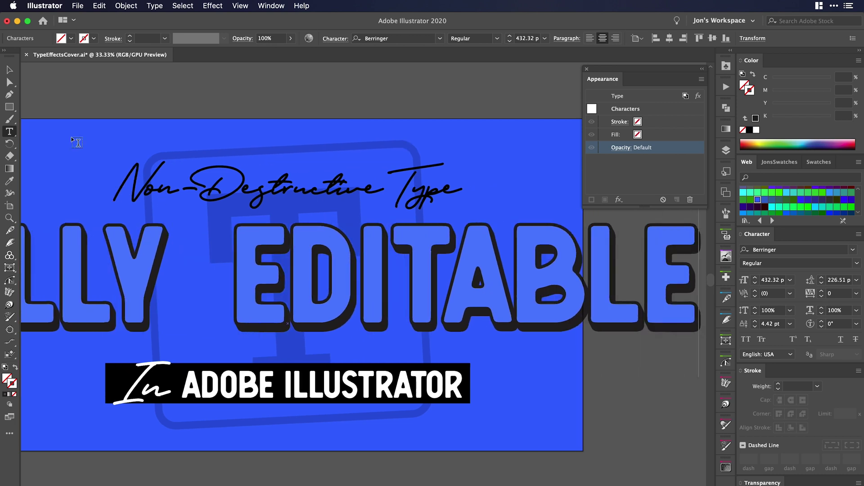
left_click(12, 79)
Replace the headline text with TYPE and deselect to view the result.
double_click(320, 267)
key("super+a")
type("TYPE")
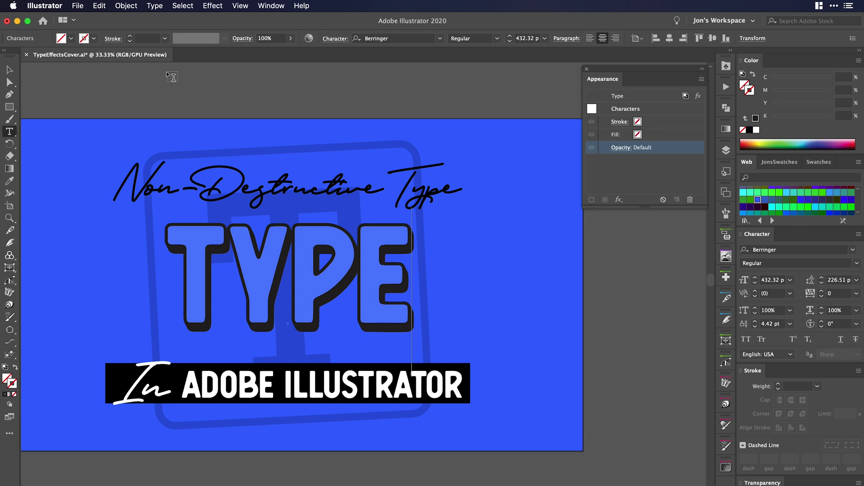
left_click(10, 72)
left_click(192, 93)
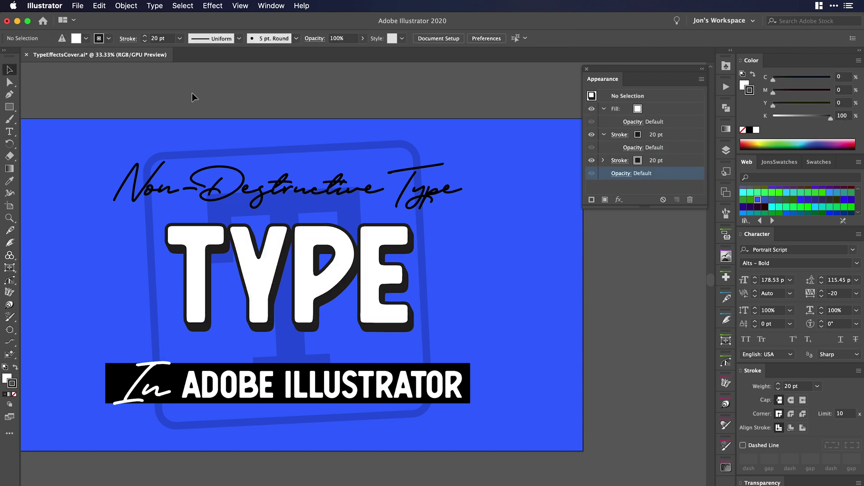
left_click(232, 276)
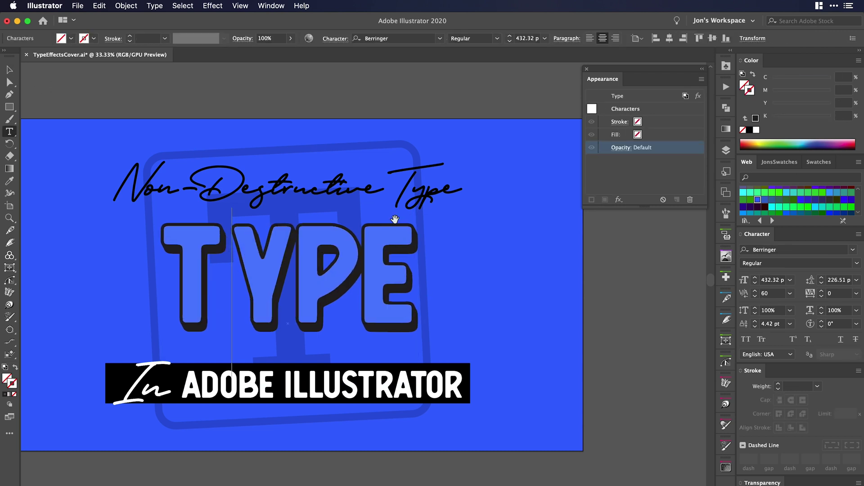